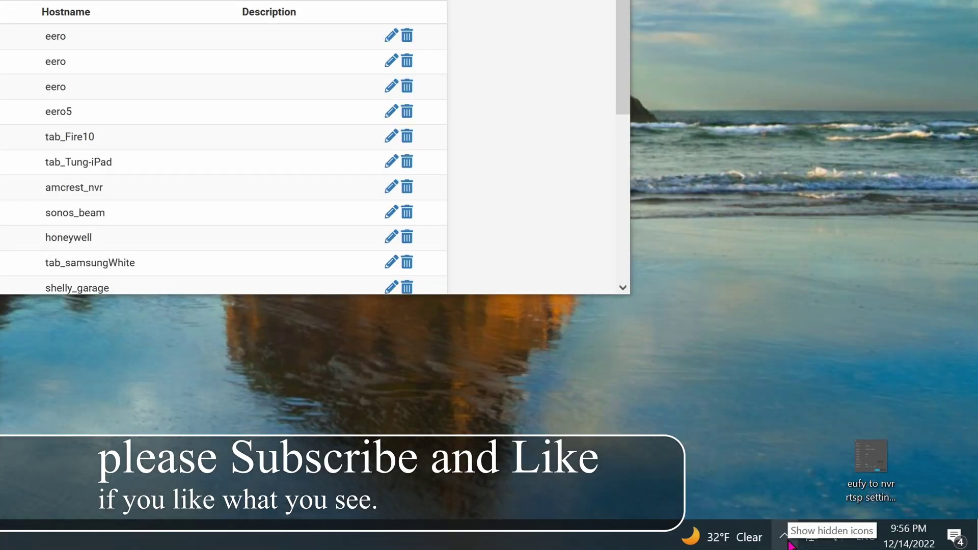
# Pin the Notepad window always-on-top using the DeskPins tray tool.
pyautogui.click(784, 537)
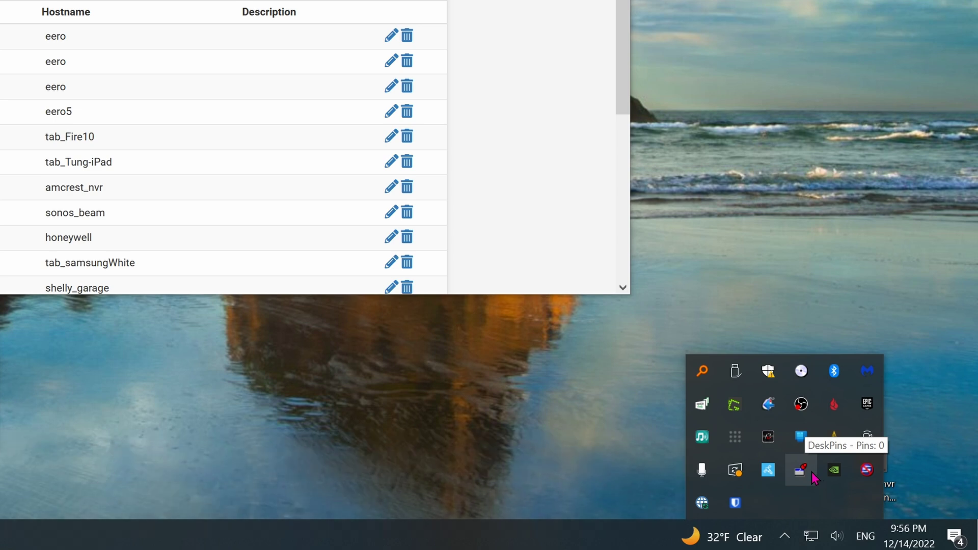
pyautogui.click(813, 473)
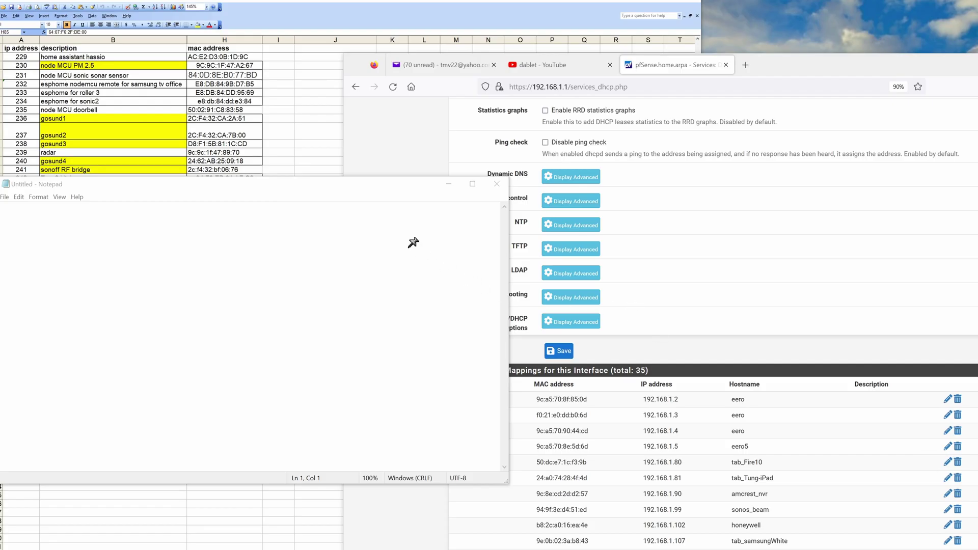
pyautogui.click(406, 188)
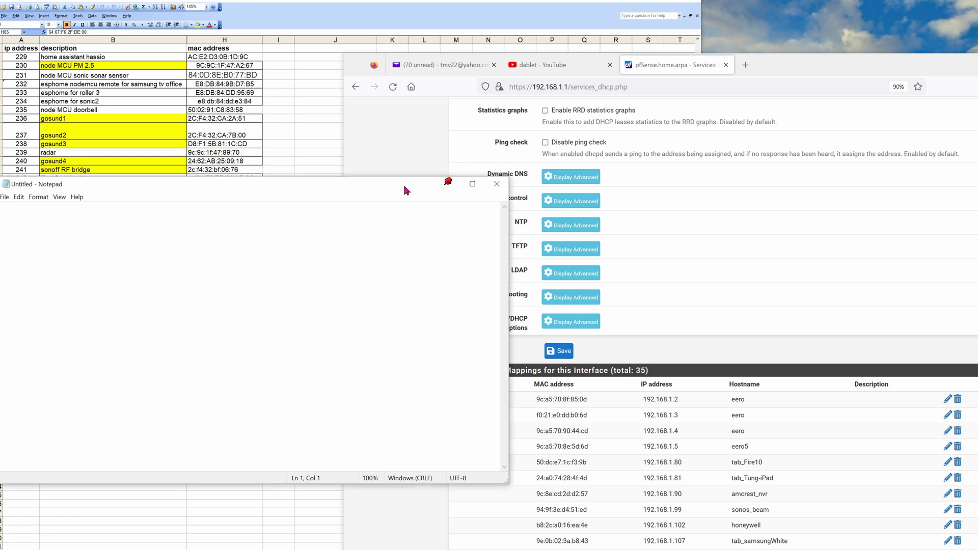
# Test the pin by dragging Notepad away and back, then bring the spreadsheet forward.
pyautogui.moveTo(405, 189); pyautogui.dragTo(644, 258)
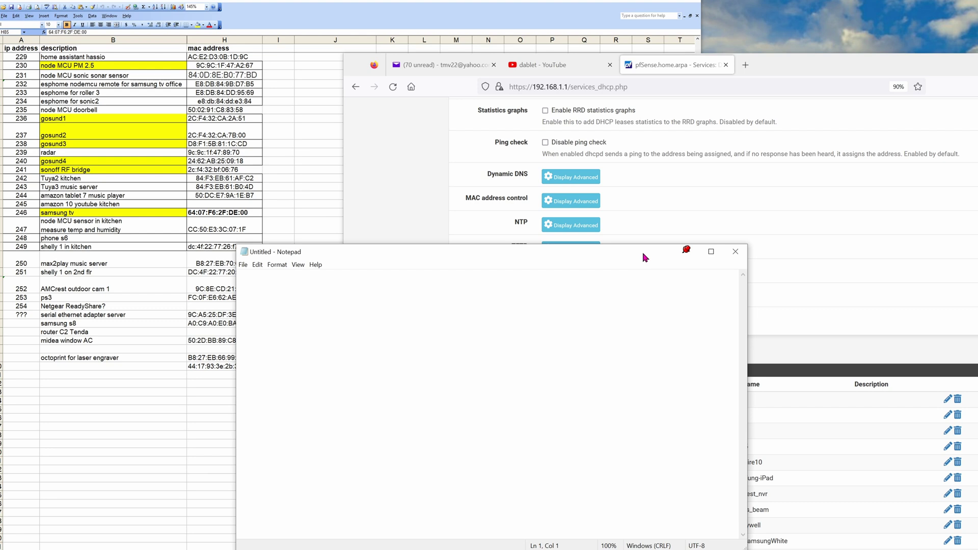
pyautogui.moveTo(522, 254); pyautogui.dragTo(278, 183)
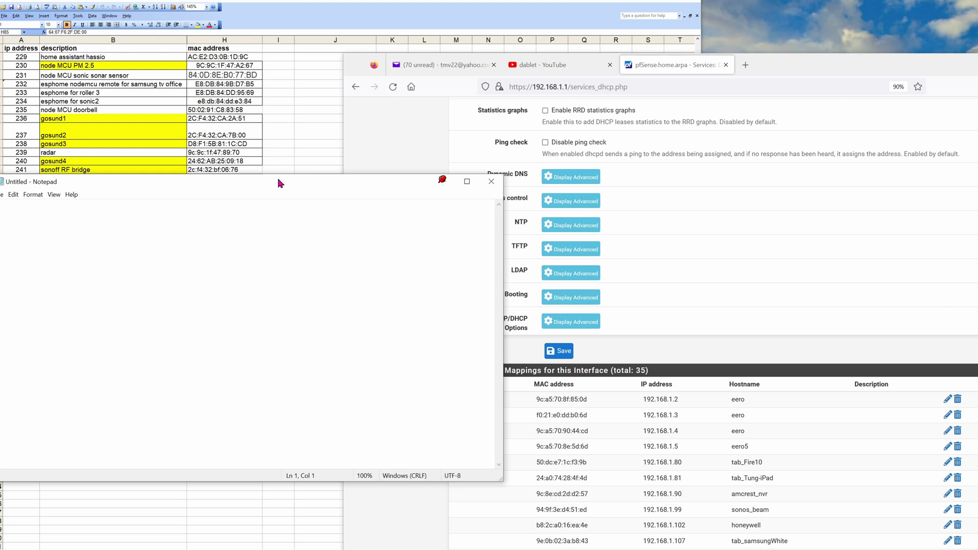
pyautogui.click(313, 153)
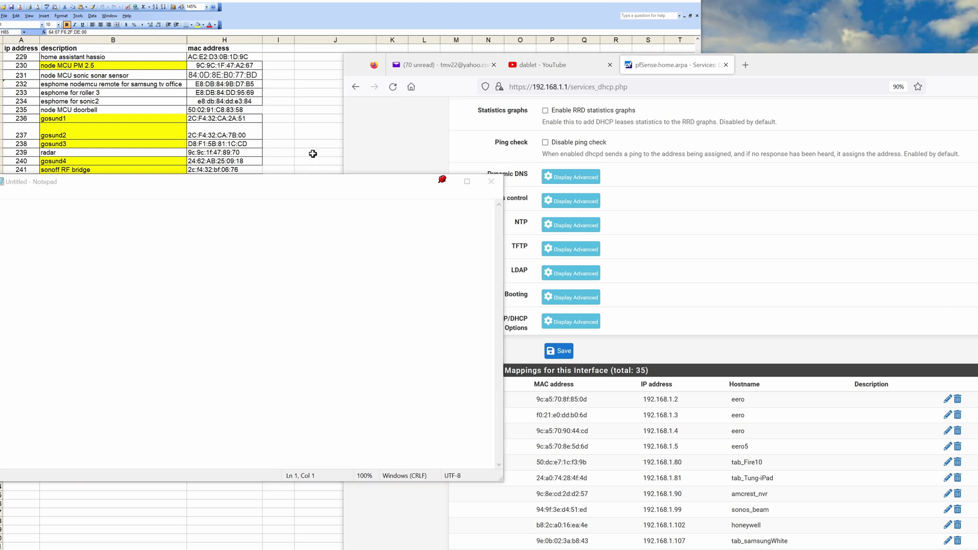
pyautogui.scroll(-4, 312, 153)
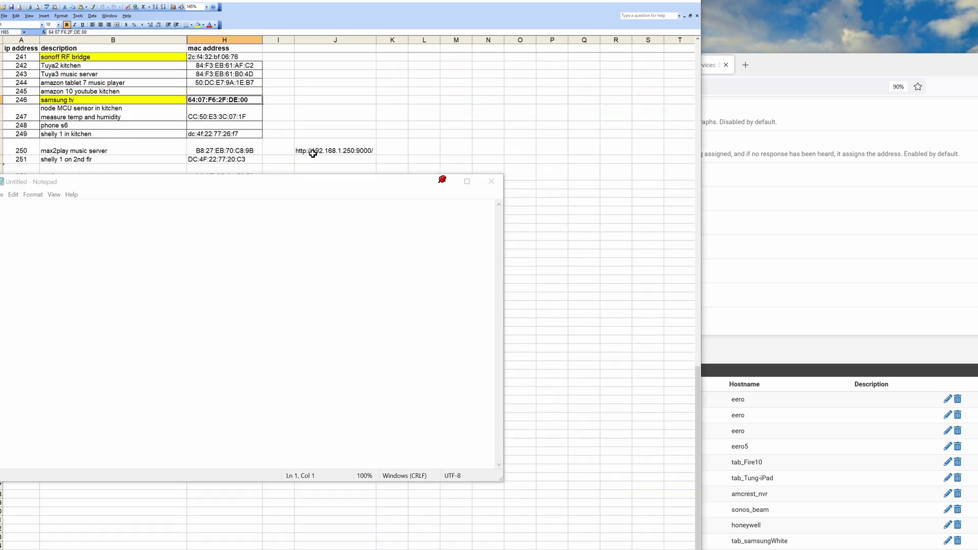
pyautogui.scroll(-2, 313, 154)
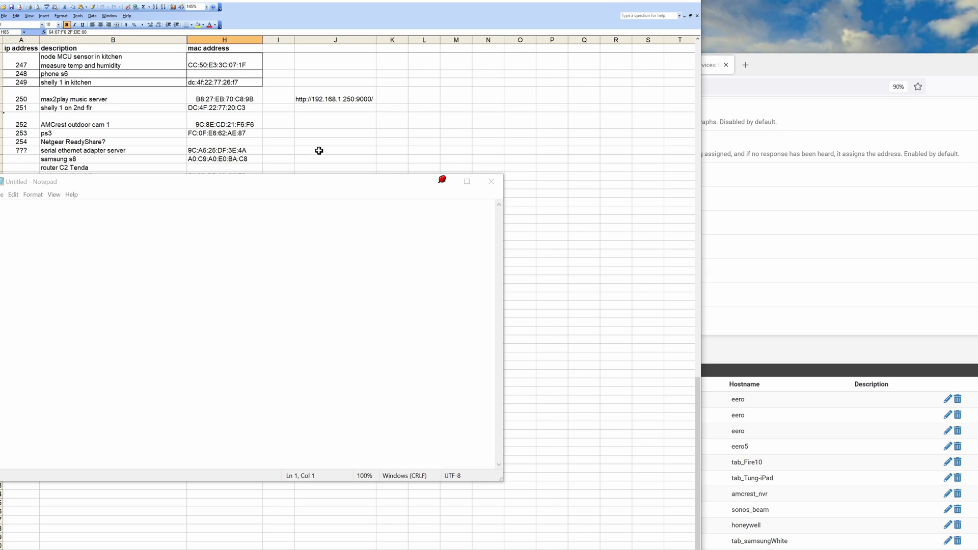
pyautogui.scroll(-2, 319, 151)
pyautogui.scroll(-1, 319, 151)
pyautogui.scroll(3, 319, 148)
pyautogui.scroll(3, 319, 149)
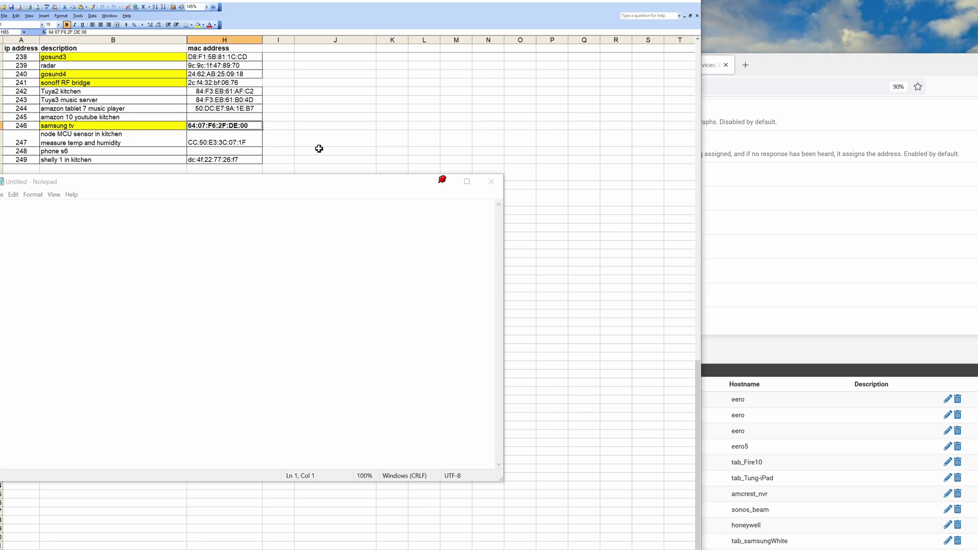
pyautogui.scroll(3, 319, 149)
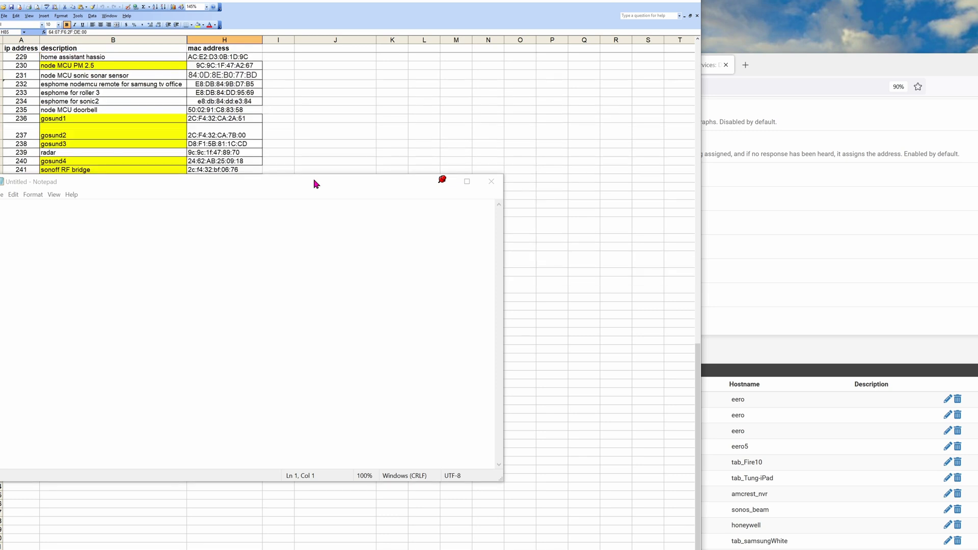
pyautogui.moveTo(314, 184); pyautogui.dragTo(318, 199)
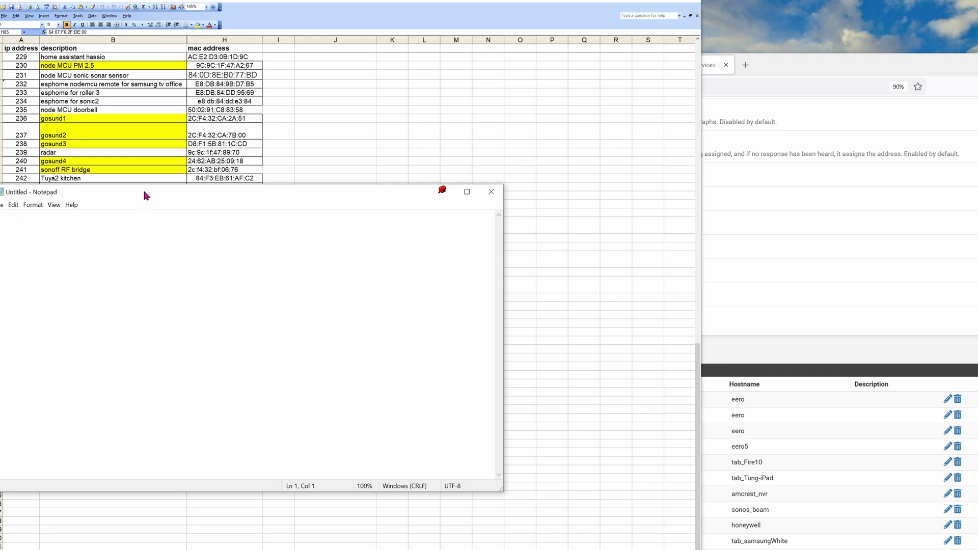
pyautogui.moveTo(145, 196); pyautogui.dragTo(147, 206)
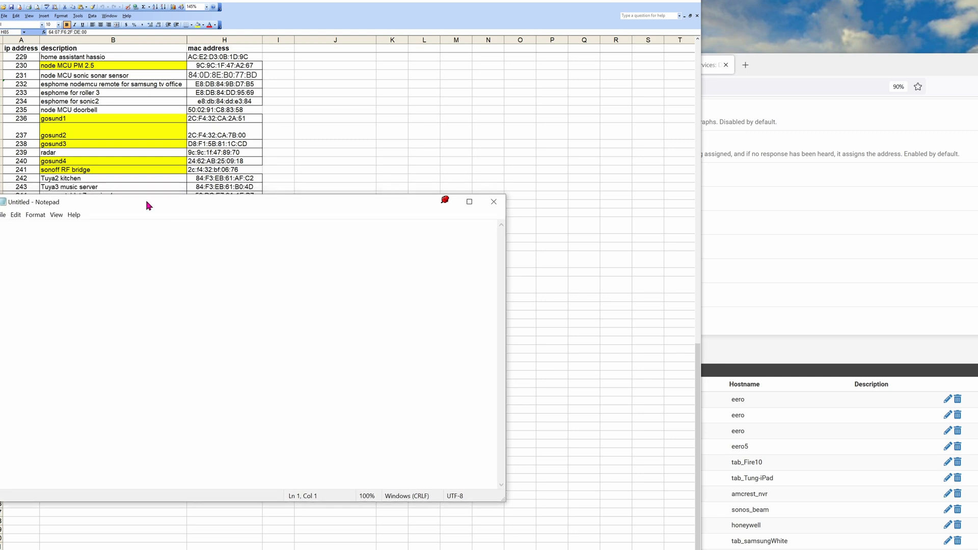
# Return to the pfSense DHCP Server page, raising the pinned Notepad and moving Firefox right.
pyautogui.hotkey('alt', 'Tab')
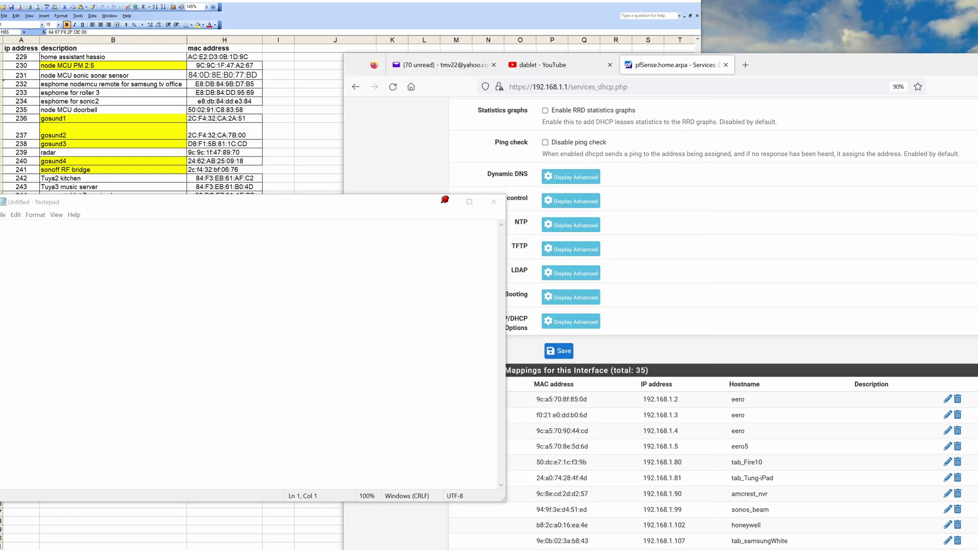
pyautogui.scroll(-3, 824, 228)
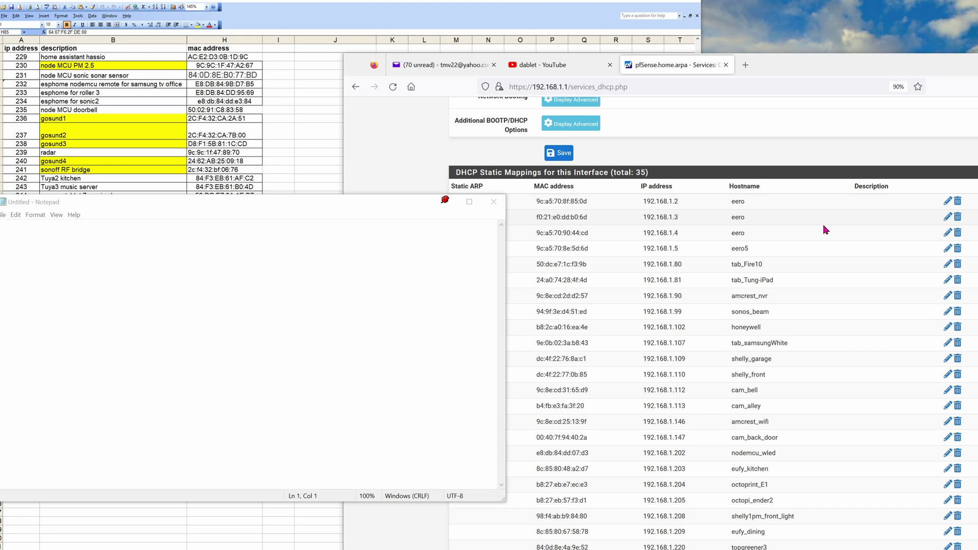
pyautogui.scroll(-2, 824, 229)
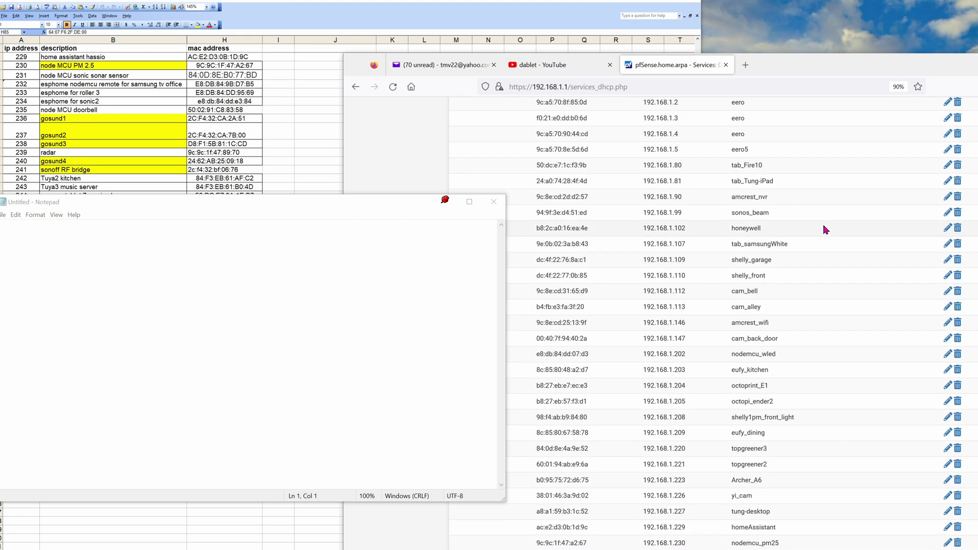
pyautogui.scroll(10, 824, 229)
pyautogui.moveTo(103, 206); pyautogui.dragTo(104, 173)
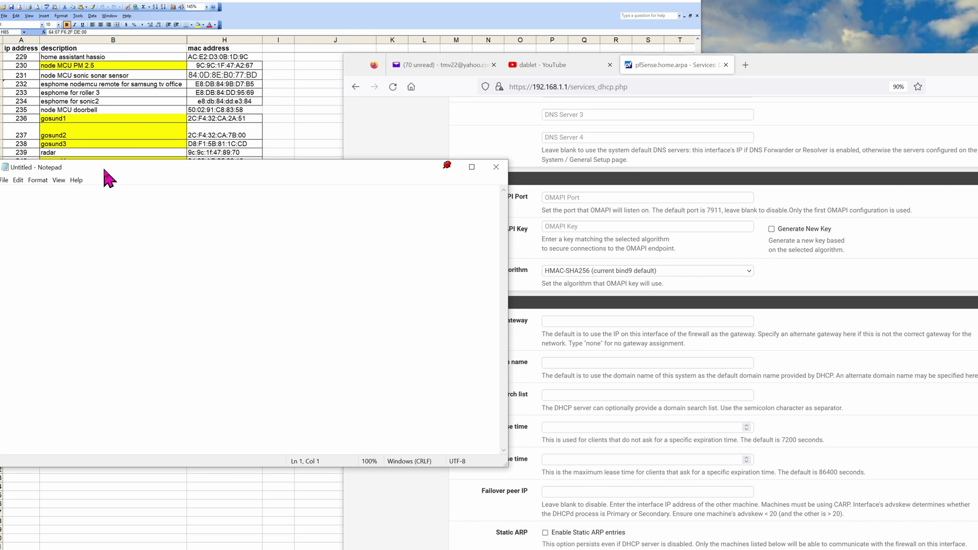
pyautogui.moveTo(104, 174); pyautogui.dragTo(108, 173)
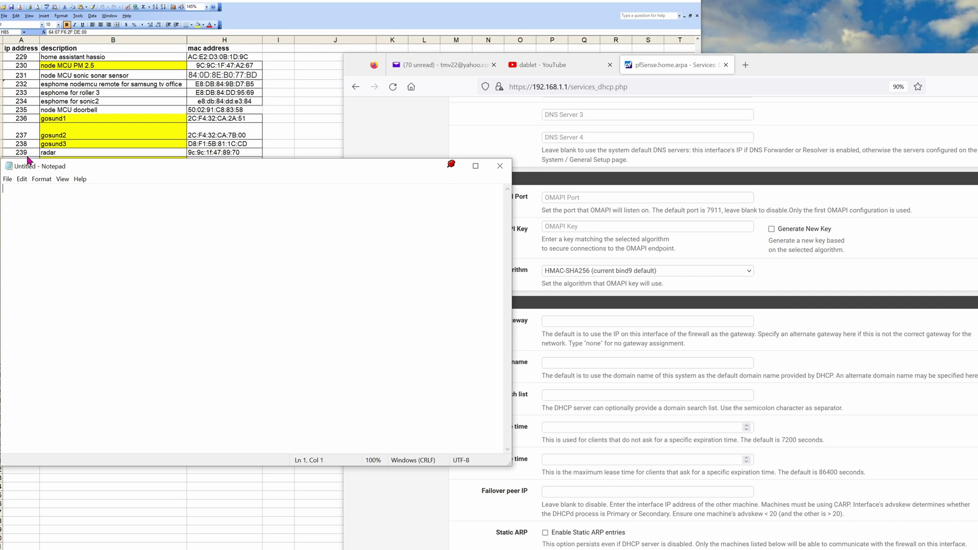
pyautogui.moveTo(895, 68); pyautogui.dragTo(976, 55)
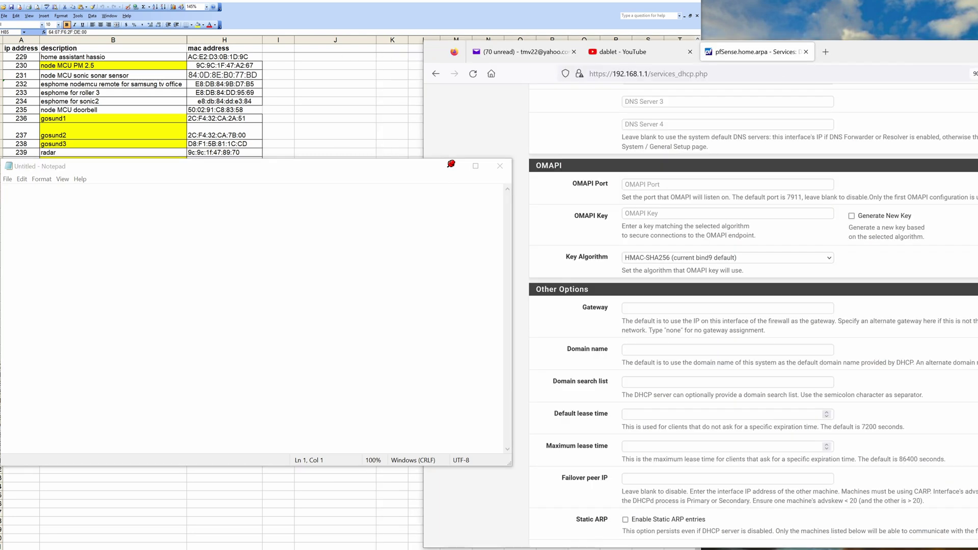
pyautogui.scroll(-10, 533, 537)
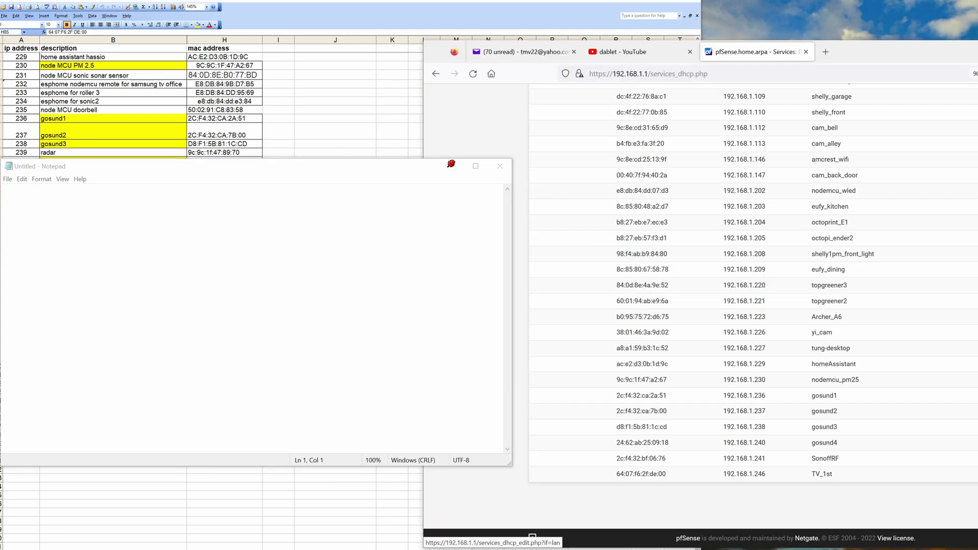
pyautogui.click(533, 537)
pyautogui.click(224, 152)
pyautogui.hotkey('ctrl', 'c')
pyautogui.click(691, 172)
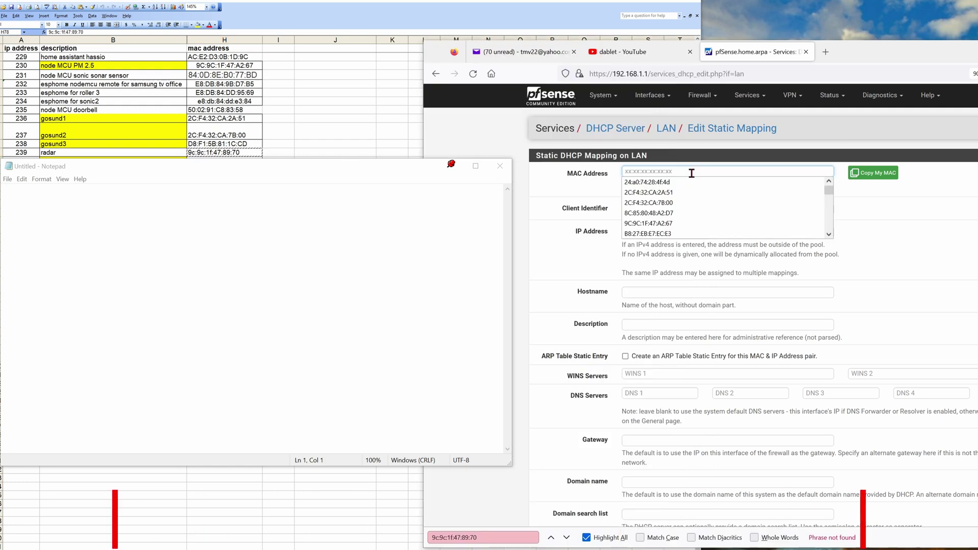
pyautogui.hotkey('ctrl', 'v')
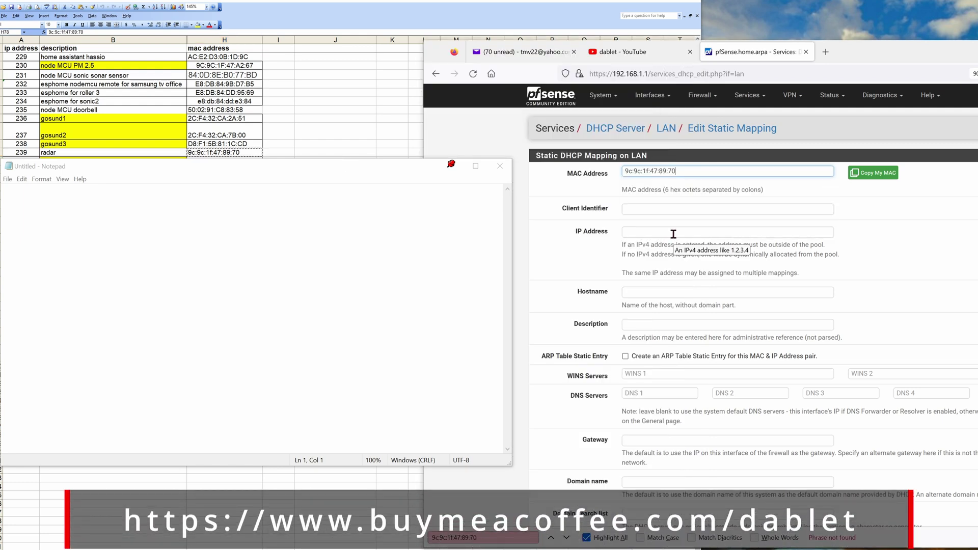
# Enter IP 192.168.1.239 and hostname presence_front, then save the mapping.
pyautogui.click(674, 233)
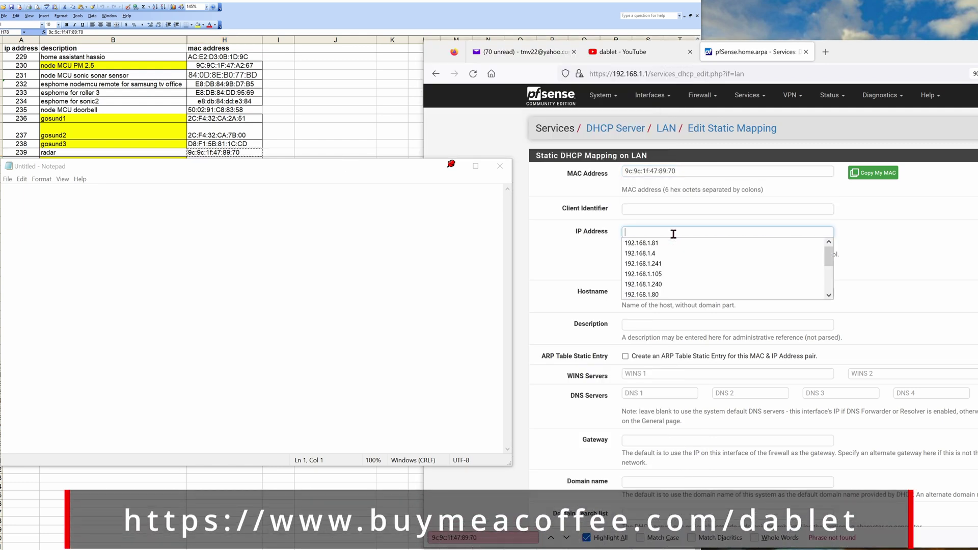
pyautogui.click(682, 269)
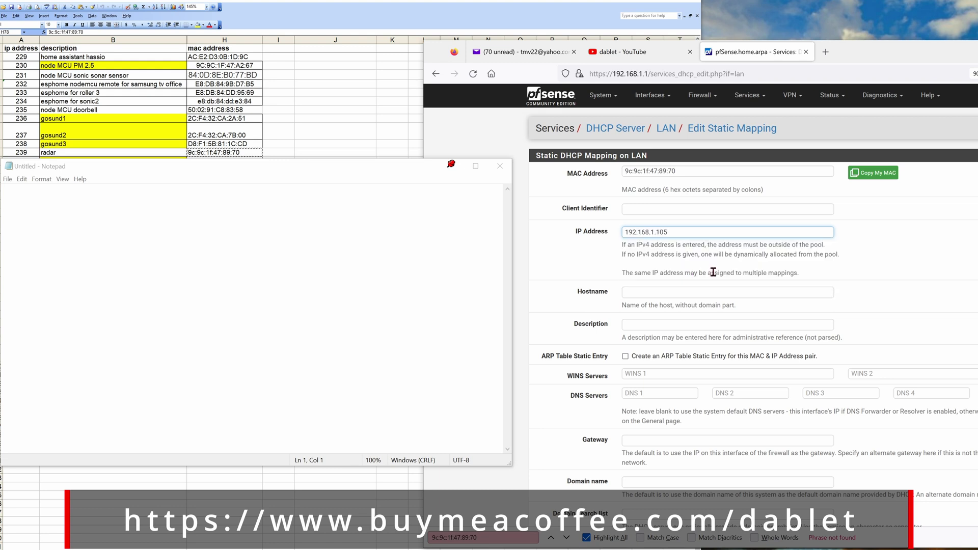
pyautogui.press('BackSpace')
pyautogui.press('BackSpace')
pyautogui.press('BackSpace')
pyautogui.write('239')
pyautogui.press('Tab')
pyautogui.write('presence_front')
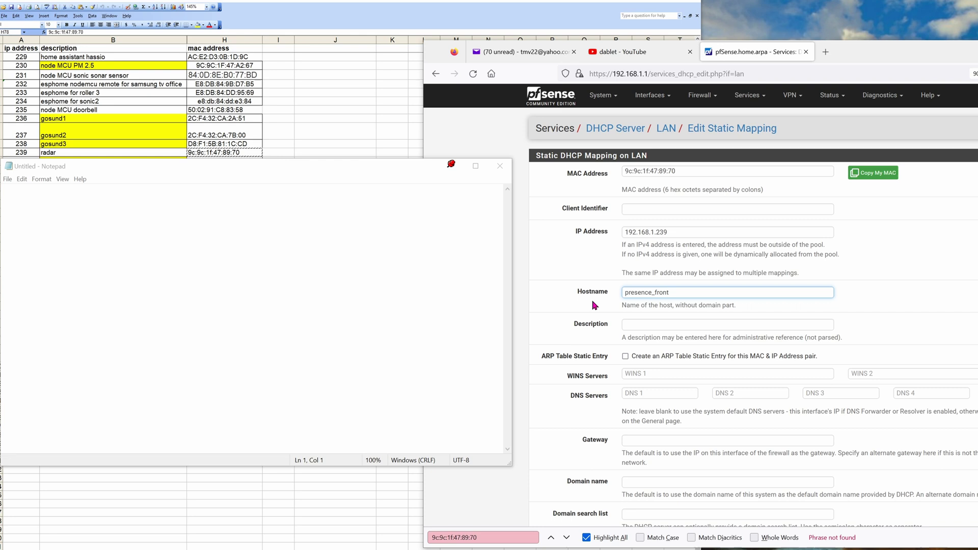
pyautogui.scroll(-5, 944, 321)
pyautogui.click(640, 479)
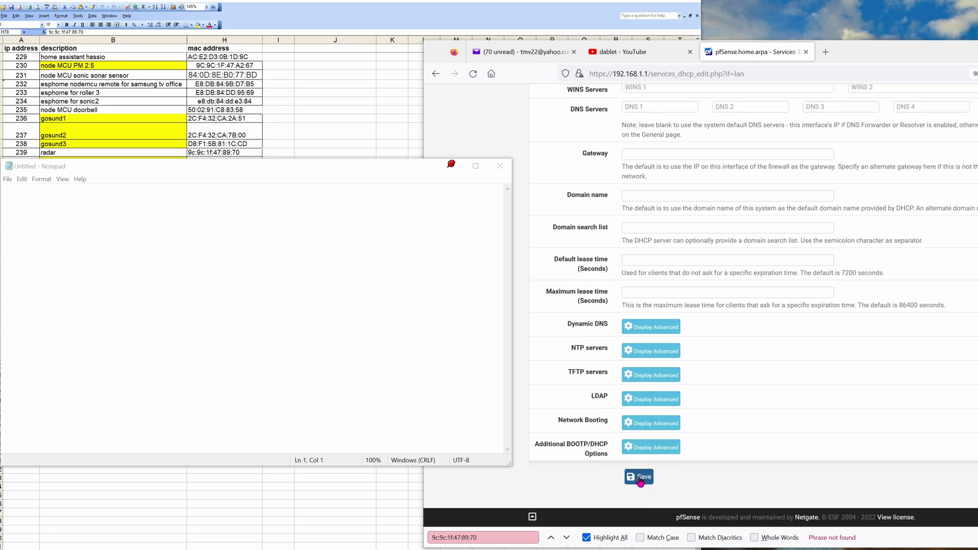
pyautogui.click(81, 152)
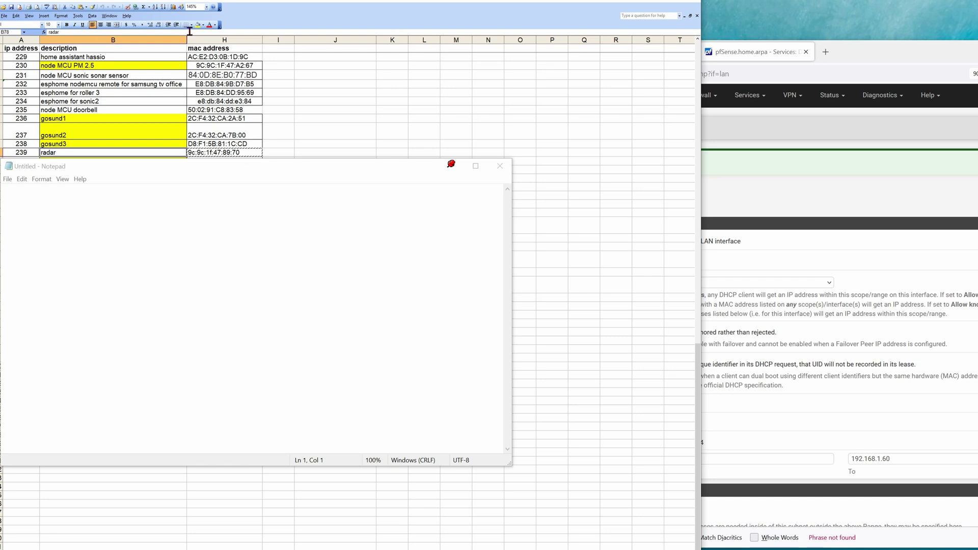
pyautogui.moveTo(237, 173)
pyautogui.mouseDown()
pyautogui.moveTo(237, 132)
pyautogui.moveTo(247, 214)
pyautogui.moveTo(224, 190)
pyautogui.moveTo(225, 210)
pyautogui.mouseUp()
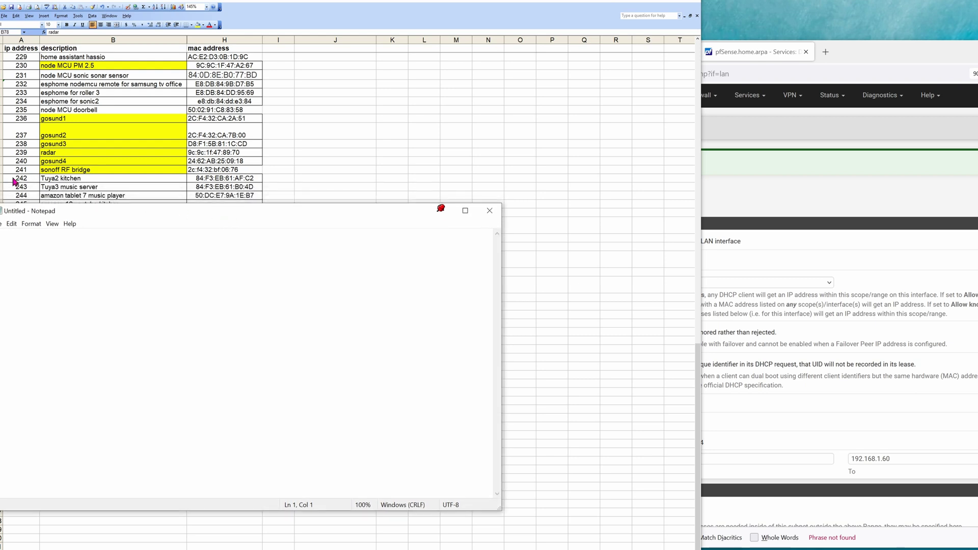
pyautogui.click(31, 177)
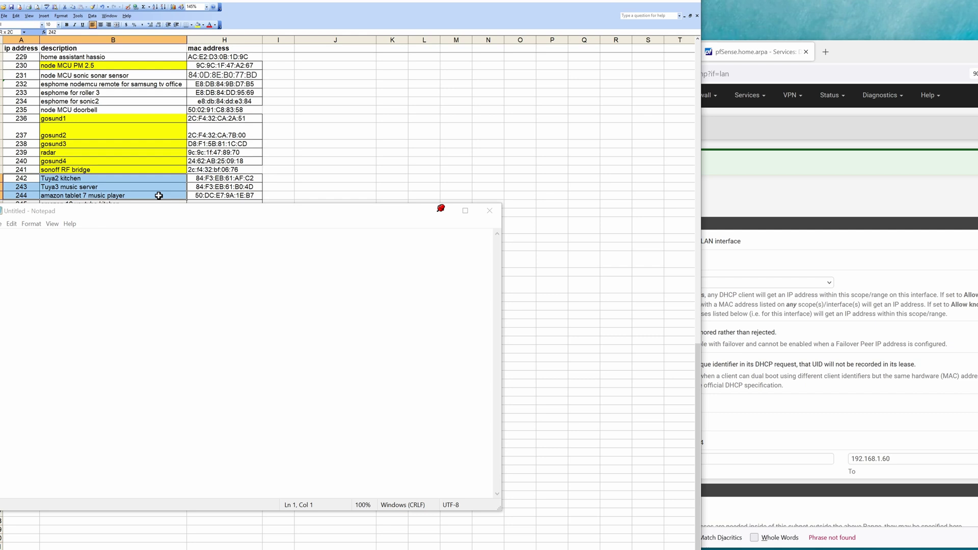
pyautogui.moveTo(31, 177); pyautogui.dragTo(229, 195)
pyautogui.click(323, 210)
pyautogui.scroll(3, 323, 210)
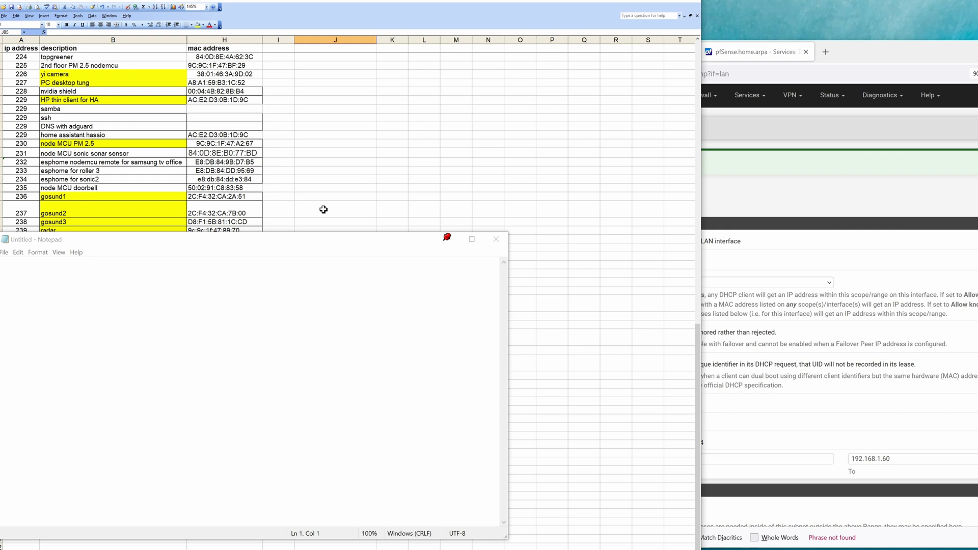
pyautogui.scroll(-2, 324, 210)
pyautogui.scroll(-2, 324, 210)
pyautogui.scroll(-1, 323, 210)
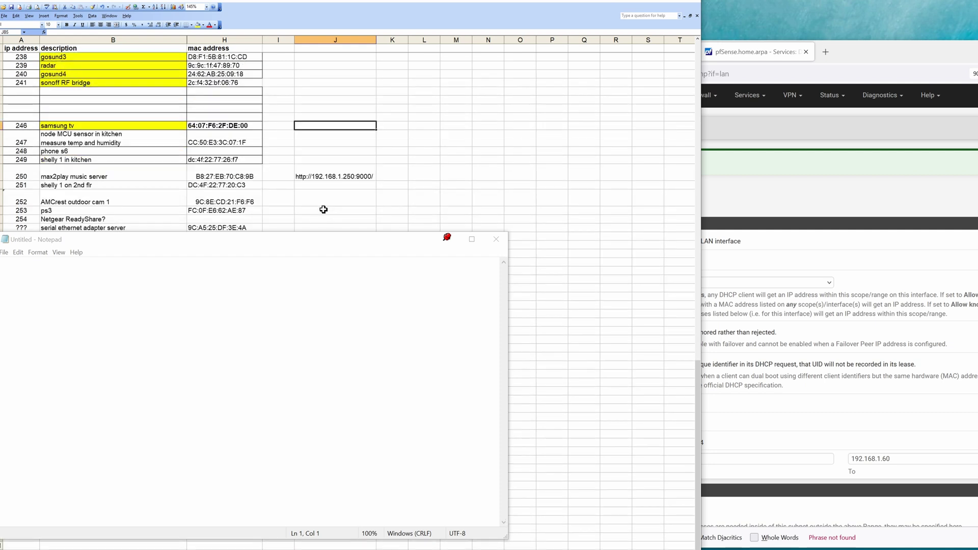
# Remove Notepad's DeskPins pin and bring the Excel spreadsheet back in front of it.
pyautogui.click(447, 240)
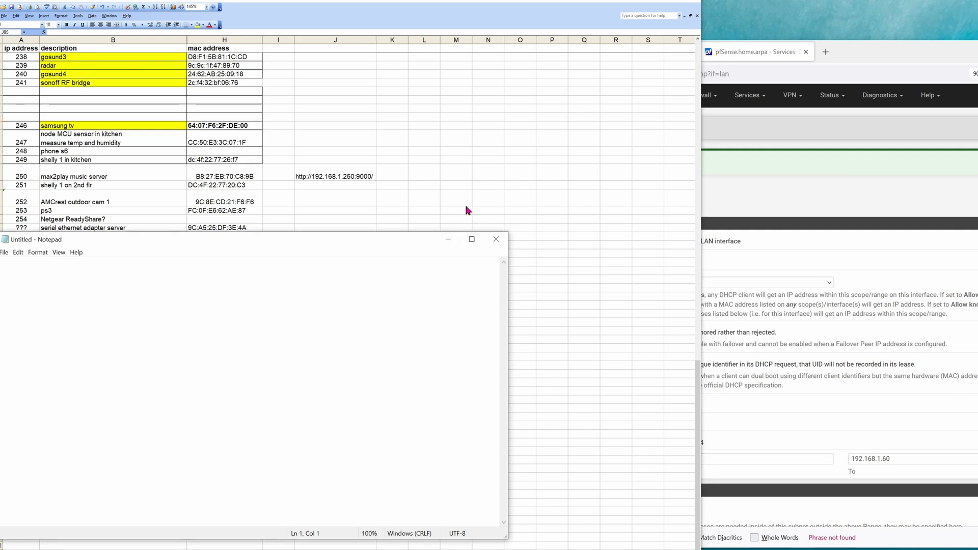
pyautogui.hotkey('alt', 'Tab')
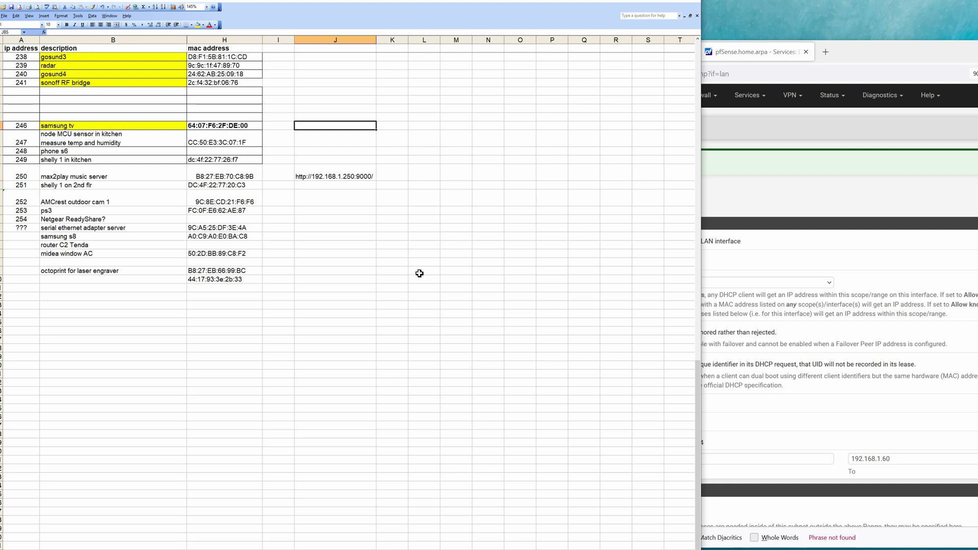
pyautogui.scroll(5, 403, 316)
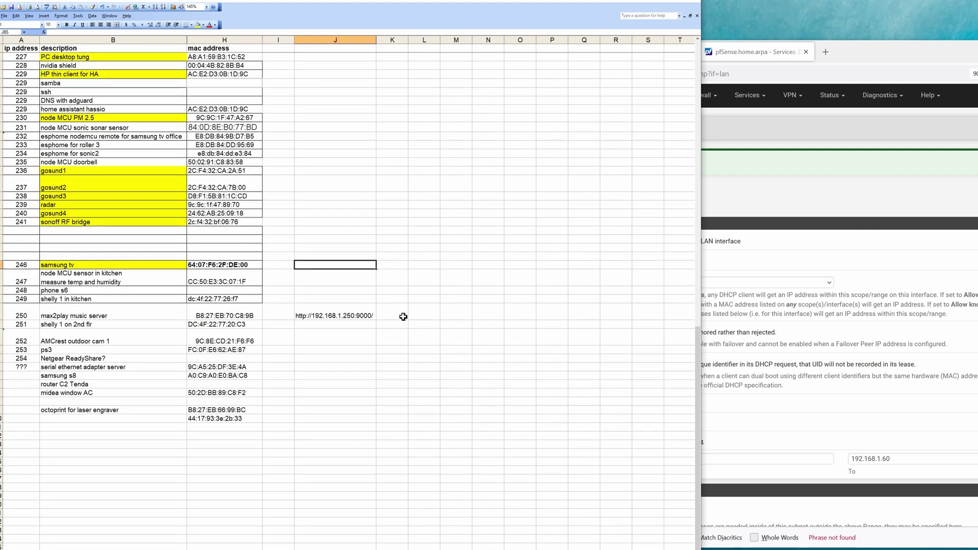
pyautogui.scroll(3, 403, 316)
pyautogui.scroll(8, 403, 317)
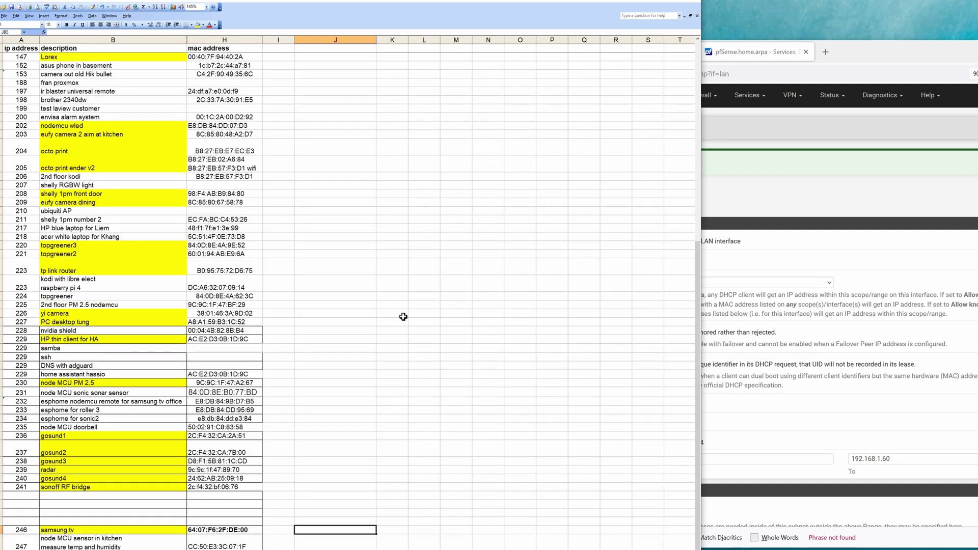